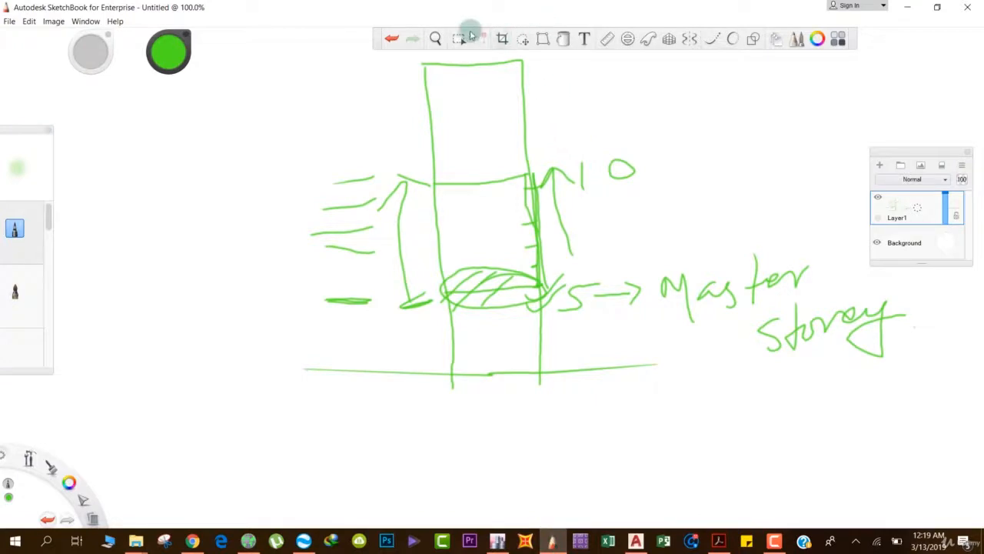
# Select the whole building storey sketch with a rectangular selection and delete it, leaving a blank canvas.
pyautogui.click(459, 39)
pyautogui.moveTo(264, 54)
pyautogui.mouseDown()
pyautogui.moveTo(774, 493)
pyautogui.moveTo(952, 521)
pyautogui.mouseUp()
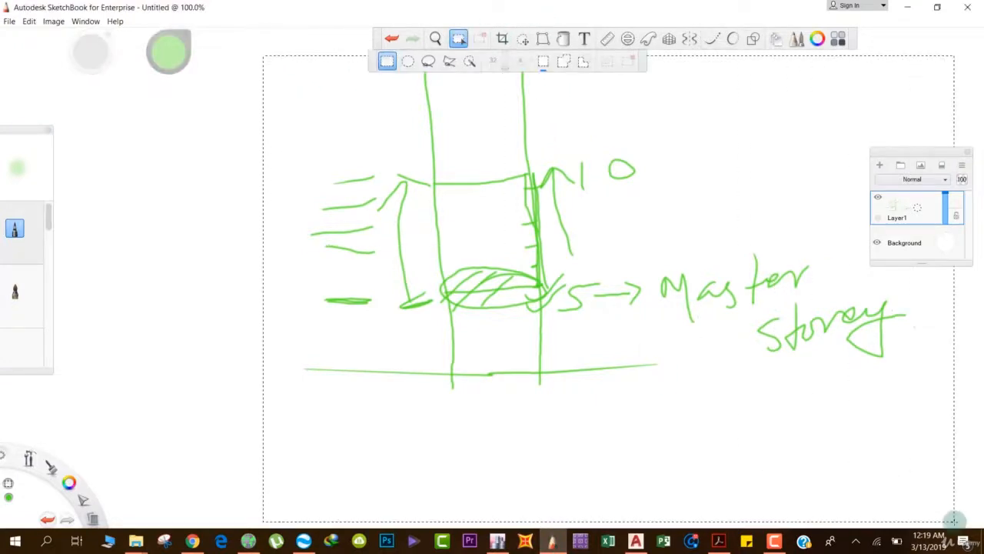
pyautogui.press('Delete')
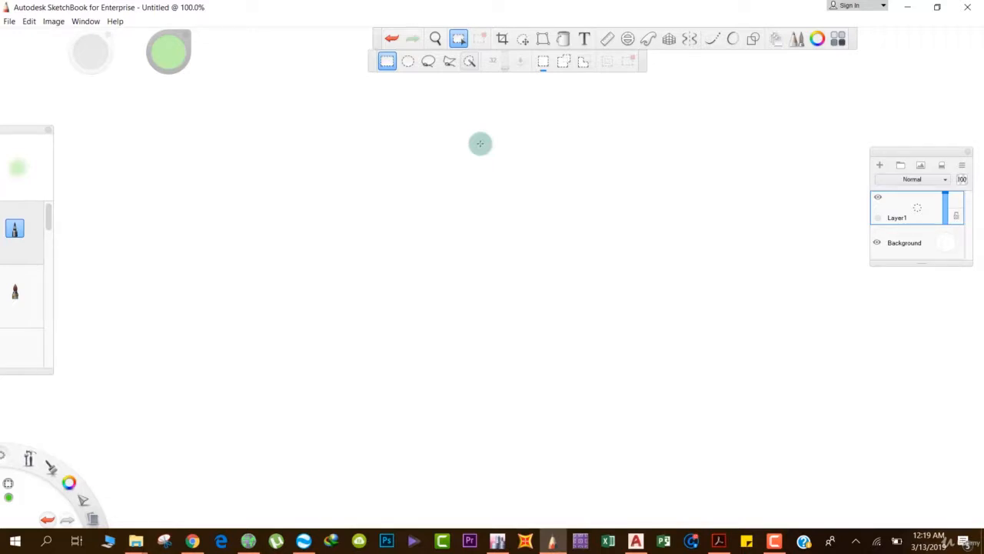
pyautogui.hotkey('ctrl', 'z')
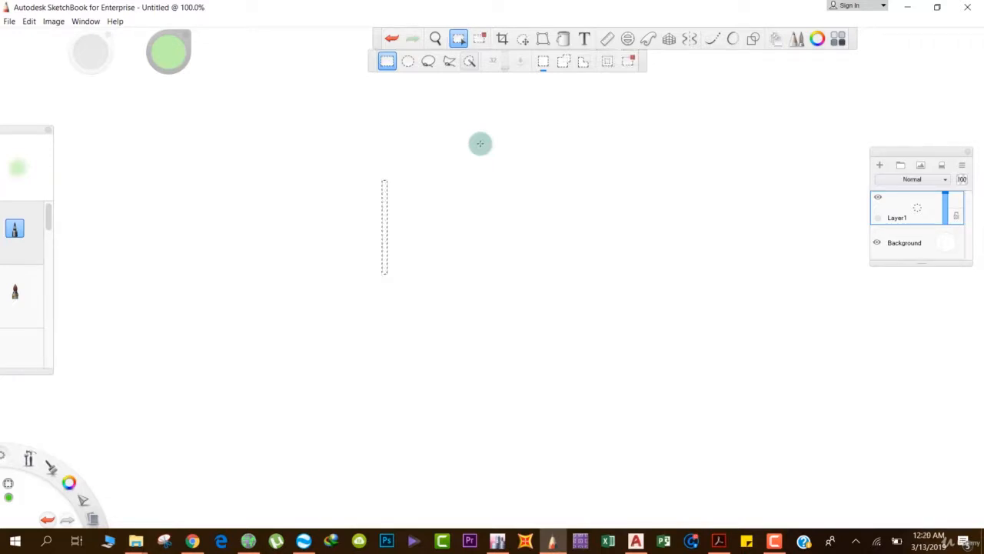
# Draw a square column cross-section outline with the pencil in cyan near the centre of the canvas.
pyautogui.click(6, 229)
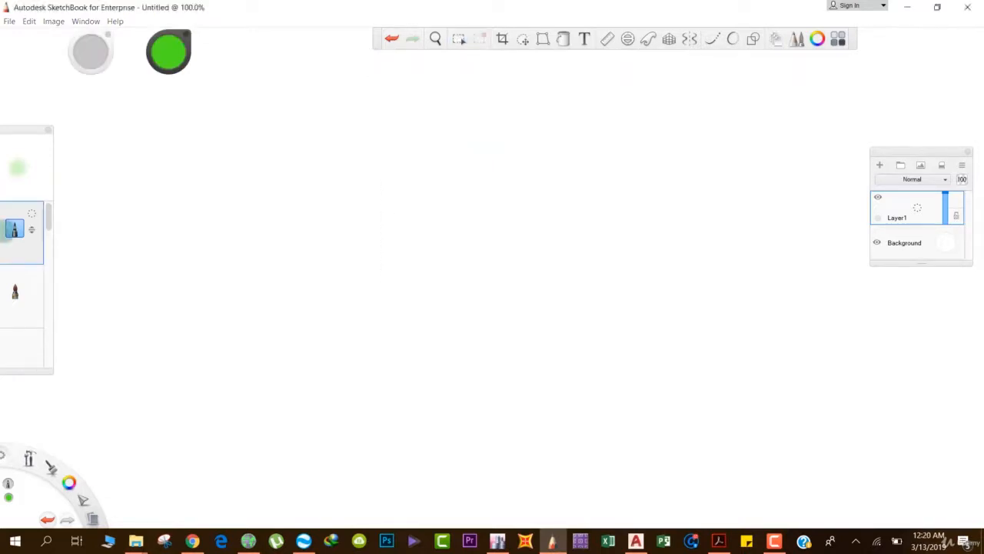
pyautogui.click(168, 51)
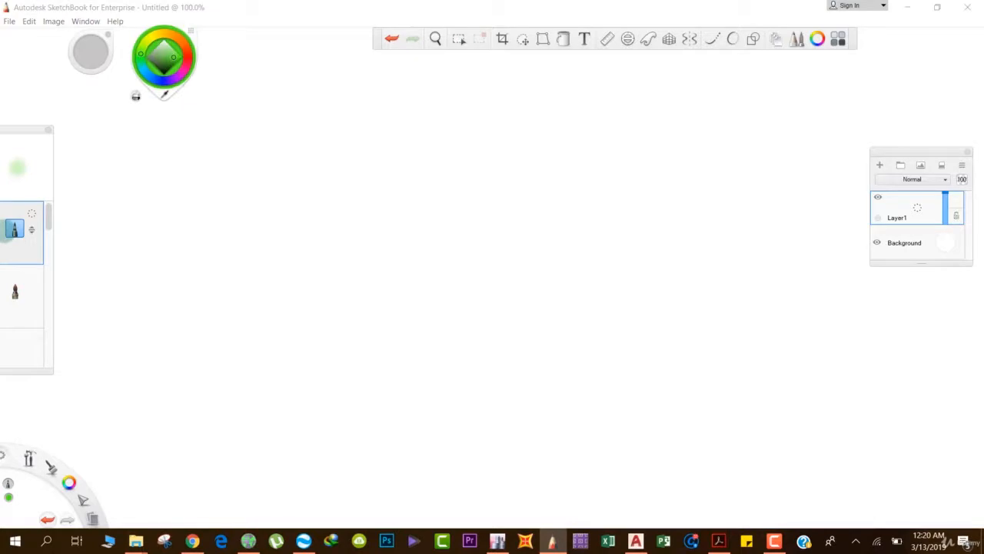
pyautogui.click(142, 67)
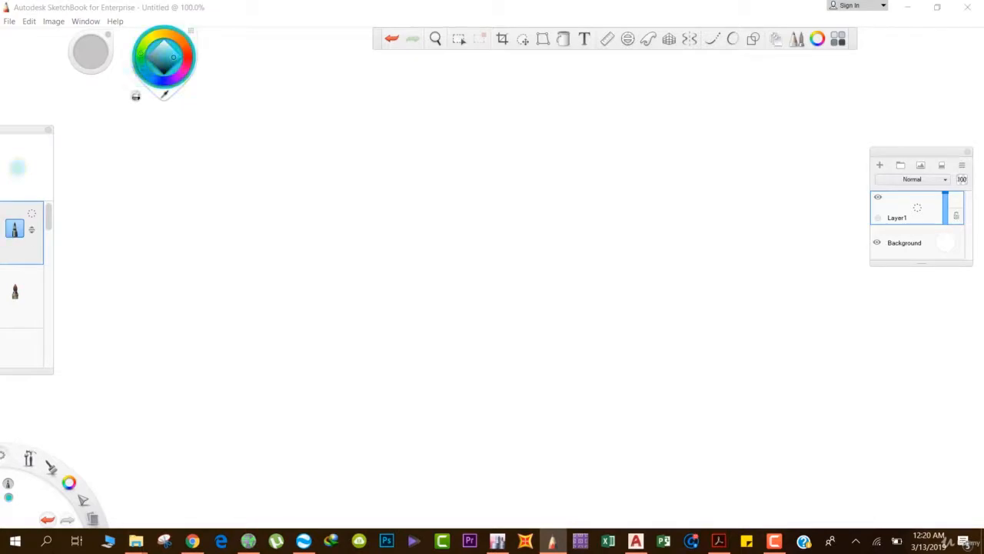
pyautogui.moveTo(405, 167)
pyautogui.mouseDown()
pyautogui.moveTo(406, 268)
pyautogui.moveTo(526, 214)
pyautogui.moveTo(461, 282)
pyautogui.moveTo(410, 283)
pyautogui.mouseUp()
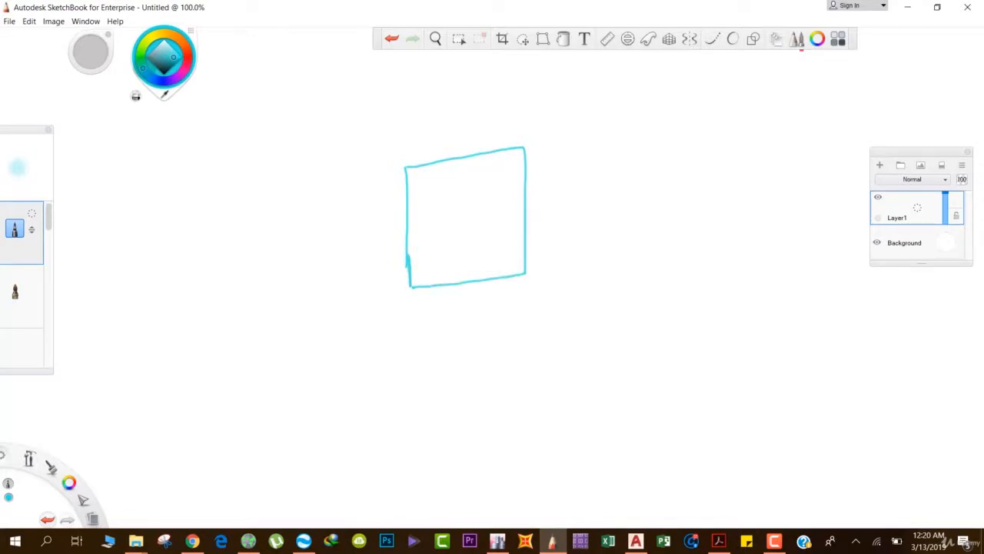
# Sketch four small rebar circles inside the square, one near each corner.
pyautogui.moveTo(425, 181); pyautogui.dragTo(428, 183)
pyautogui.moveTo(486, 175); pyautogui.dragTo(489, 175)
pyautogui.moveTo(452, 248)
pyautogui.mouseDown()
pyautogui.moveTo(438, 253)
pyautogui.moveTo(508, 244)
pyautogui.moveTo(484, 242)
pyautogui.mouseUp()
pyautogui.moveTo(452, 254); pyautogui.dragTo(442, 258)
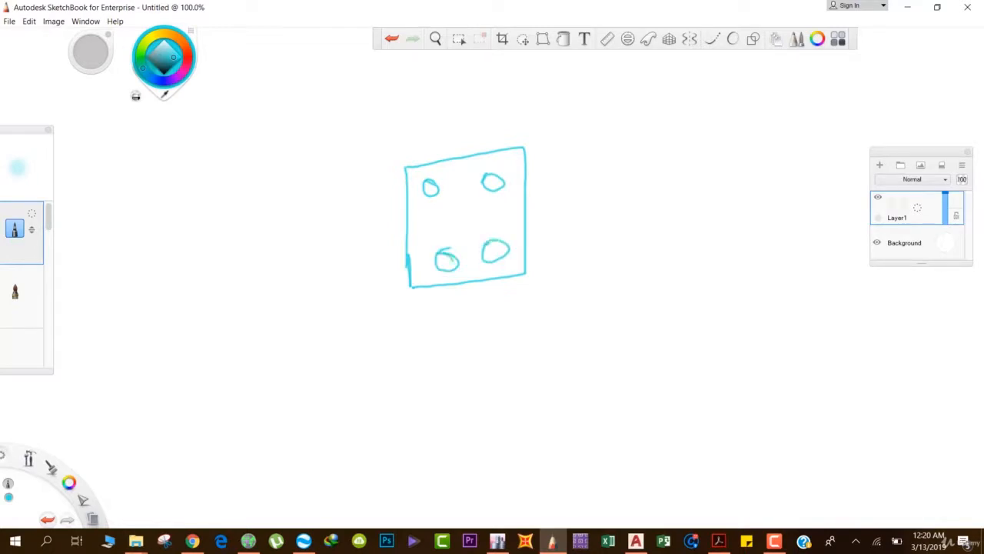
# Add small aggregate marks inside the section and label the upper two circles "Rebars" with leader lines.
pyautogui.moveTo(461, 202); pyautogui.dragTo(458, 213)
pyautogui.moveTo(432, 185)
pyautogui.mouseDown()
pyautogui.moveTo(491, 184)
pyautogui.moveTo(487, 192)
pyautogui.mouseUp()
pyautogui.moveTo(531, 114)
pyautogui.mouseDown()
pyautogui.moveTo(536, 146)
pyautogui.moveTo(566, 122)
pyautogui.moveTo(571, 131)
pyautogui.mouseUp()
pyautogui.moveTo(582, 99); pyautogui.dragTo(597, 130)
pyautogui.moveTo(604, 108)
pyautogui.mouseDown()
pyautogui.moveTo(611, 128)
pyautogui.moveTo(632, 100)
pyautogui.moveTo(638, 120)
pyautogui.mouseUp()
pyautogui.moveTo(653, 87); pyautogui.dragTo(659, 99)
pyautogui.moveTo(641, 116); pyautogui.dragTo(663, 107)
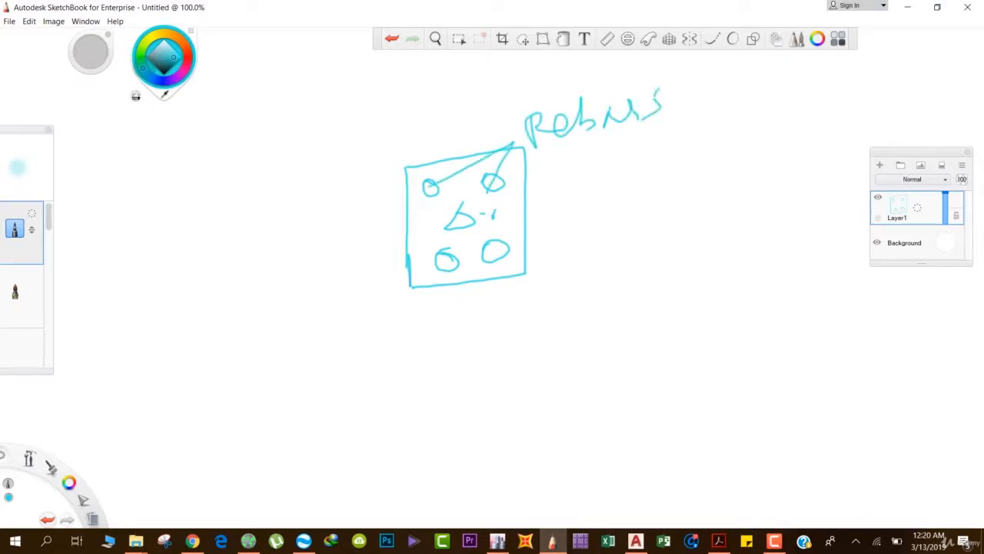
# Draw an arrow from the inside of the section to the right and label it "Concrete".
pyautogui.moveTo(486, 213); pyautogui.dragTo(569, 206)
pyautogui.moveTo(552, 194)
pyautogui.mouseDown()
pyautogui.moveTo(576, 206)
pyautogui.moveTo(556, 226)
pyautogui.mouseUp()
pyautogui.moveTo(611, 178)
pyautogui.mouseDown()
pyautogui.moveTo(592, 225)
pyautogui.moveTo(624, 198)
pyautogui.mouseUp()
pyautogui.moveTo(632, 187)
pyautogui.mouseDown()
pyautogui.moveTo(606, 223)
pyautogui.moveTo(665, 211)
pyautogui.mouseUp()
pyautogui.moveTo(686, 170); pyautogui.dragTo(751, 172)
pyautogui.moveTo(758, 132); pyautogui.dragTo(753, 178)
pyautogui.moveTo(746, 158); pyautogui.dragTo(792, 154)
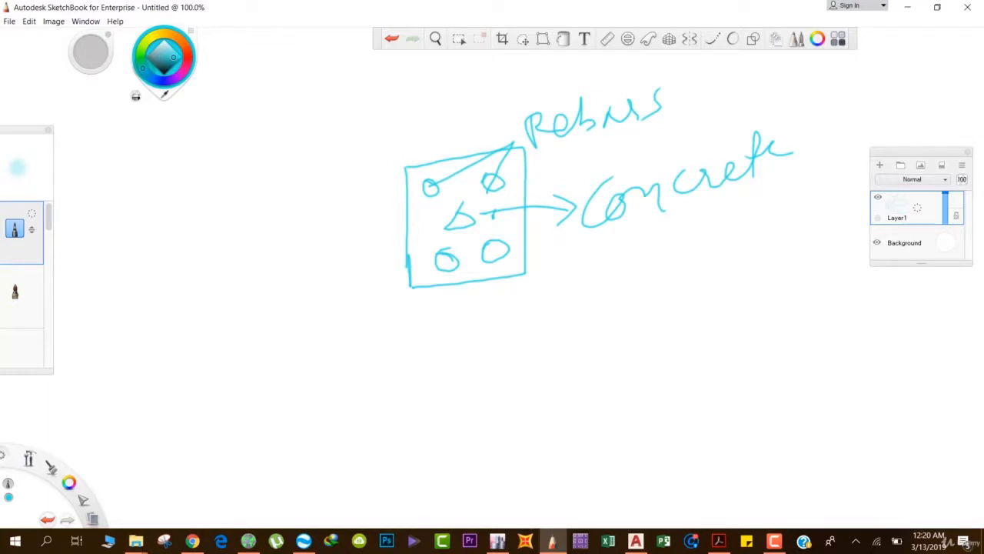
# Write the concrete grades M20 and M25 below the Concrete label and draw a box around M20.
pyautogui.moveTo(592, 246)
pyautogui.mouseDown()
pyautogui.moveTo(596, 281)
pyautogui.moveTo(620, 248)
pyautogui.moveTo(637, 306)
pyautogui.mouseUp()
pyautogui.moveTo(658, 246); pyautogui.dragTo(692, 260)
pyautogui.moveTo(699, 253); pyautogui.dragTo(715, 245)
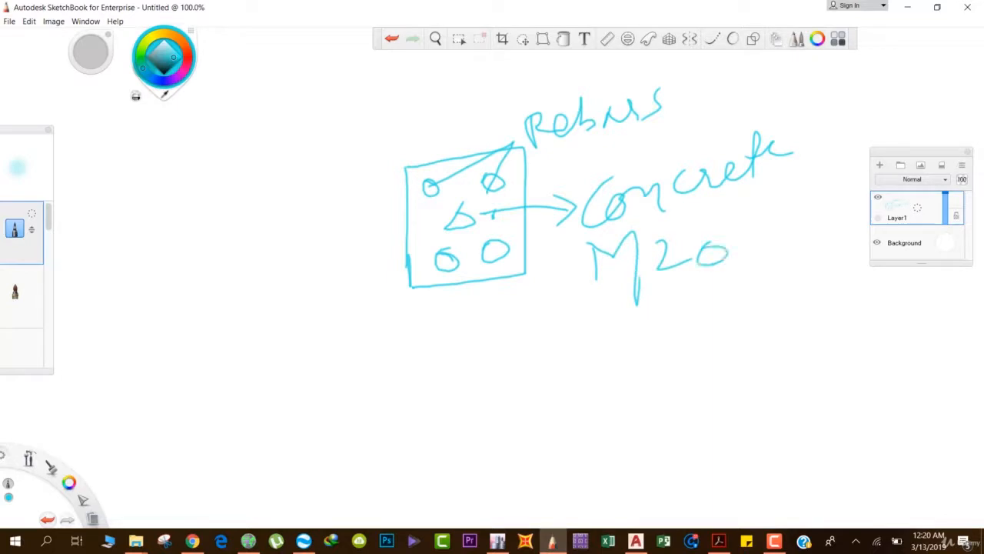
pyautogui.moveTo(615, 329)
pyautogui.mouseDown()
pyautogui.moveTo(616, 363)
pyautogui.moveTo(666, 380)
pyautogui.mouseUp()
pyautogui.moveTo(675, 327); pyautogui.dragTo(706, 354)
pyautogui.moveTo(730, 317)
pyautogui.mouseDown()
pyautogui.moveTo(721, 360)
pyautogui.moveTo(709, 358)
pyautogui.mouseUp()
pyautogui.moveTo(740, 316); pyautogui.dragTo(773, 308)
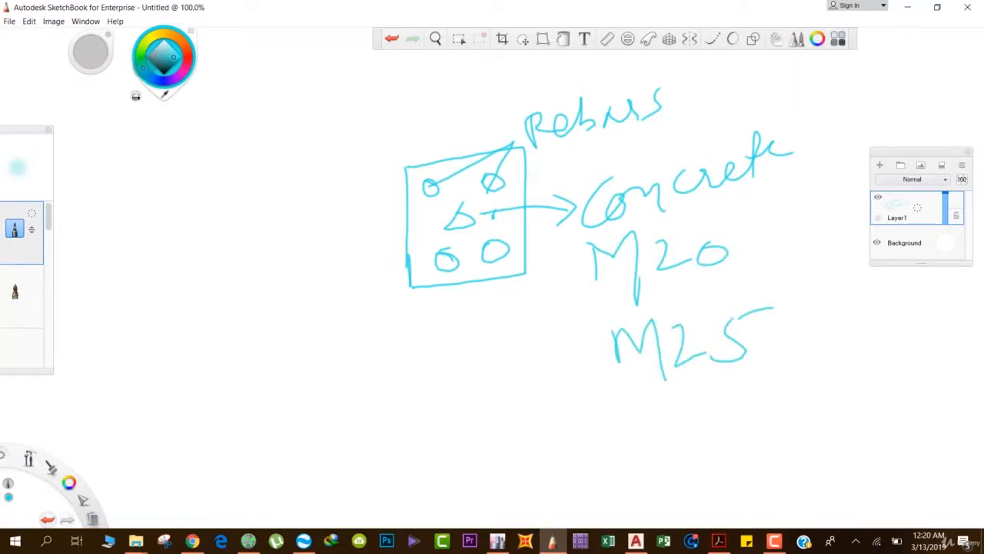
pyautogui.moveTo(746, 225)
pyautogui.mouseDown()
pyautogui.moveTo(582, 232)
pyautogui.moveTo(646, 295)
pyautogui.moveTo(739, 229)
pyautogui.moveTo(739, 270)
pyautogui.mouseUp()
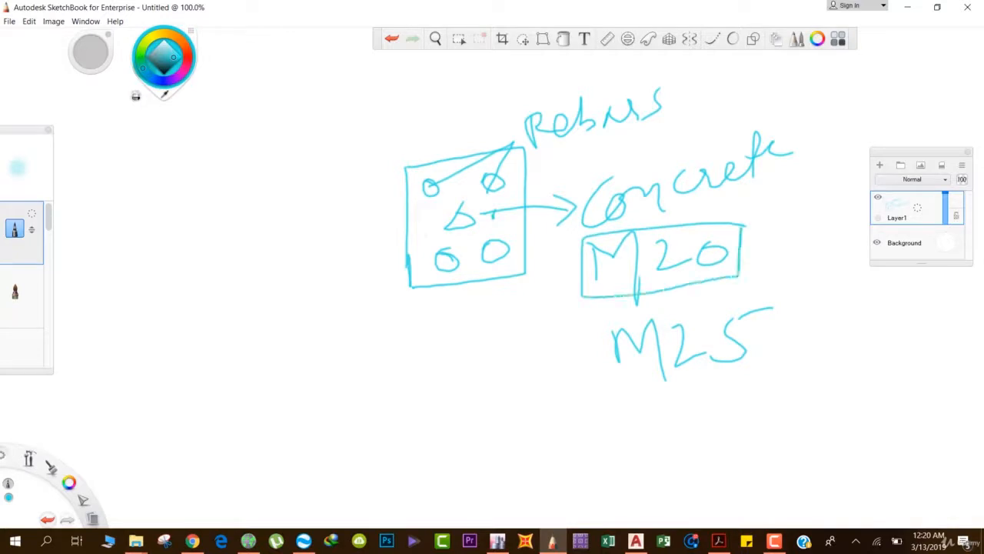
# Change the pencil colour to orange and write the grade M30 below M25.
pyautogui.click(186, 50)
pyautogui.moveTo(639, 405)
pyautogui.mouseDown()
pyautogui.moveTo(640, 457)
pyautogui.moveTo(655, 431)
pyautogui.moveTo(680, 468)
pyautogui.mouseUp()
pyautogui.moveTo(684, 407); pyautogui.dragTo(700, 458)
pyautogui.moveTo(737, 408)
pyautogui.mouseDown()
pyautogui.moveTo(725, 432)
pyautogui.moveTo(739, 407)
pyautogui.mouseUp()
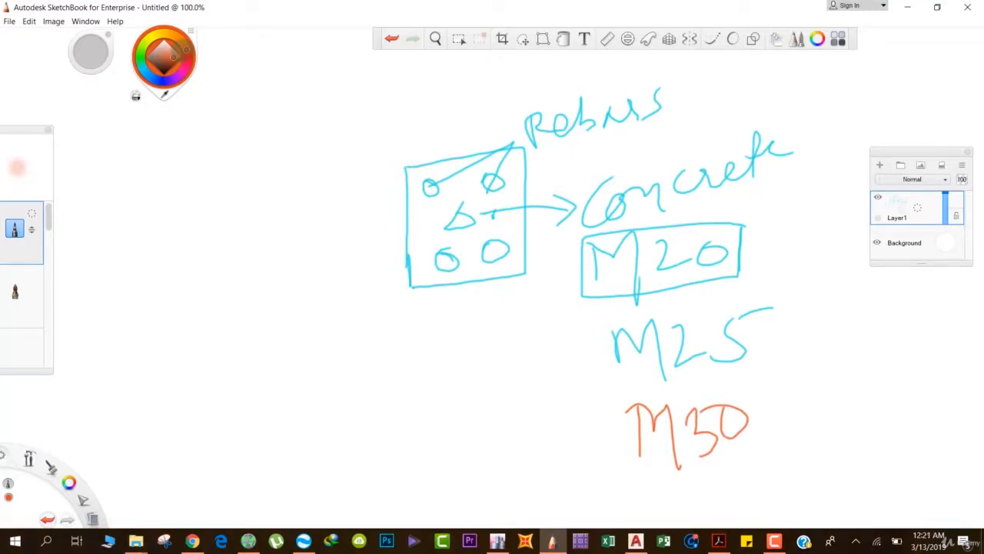
# Write the rebar grade Fe 415 to the left of the column section and underline it twice.
pyautogui.moveTo(210, 283)
pyautogui.mouseDown()
pyautogui.moveTo(208, 332)
pyautogui.moveTo(224, 276)
pyautogui.mouseUp()
pyautogui.moveTo(207, 306); pyautogui.dragTo(248, 314)
pyautogui.moveTo(280, 263); pyautogui.dragTo(300, 291)
pyautogui.moveTo(297, 272)
pyautogui.mouseDown()
pyautogui.moveTo(291, 323)
pyautogui.moveTo(309, 310)
pyautogui.mouseUp()
pyautogui.moveTo(331, 267); pyautogui.dragTo(323, 309)
pyautogui.moveTo(335, 269); pyautogui.dragTo(365, 248)
pyautogui.moveTo(288, 341); pyautogui.dragTo(341, 312)
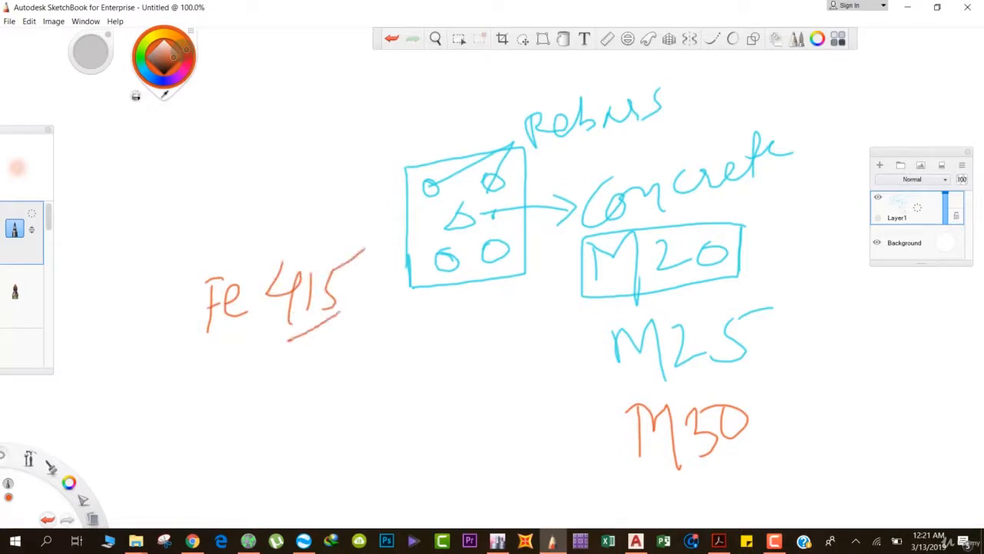
pyautogui.moveTo(283, 362); pyautogui.dragTo(357, 315)
# Write the rebar grade Fe500 below Fe 415.
pyautogui.moveTo(214, 390); pyautogui.dragTo(209, 458)
pyautogui.moveTo(211, 391); pyautogui.dragTo(241, 376)
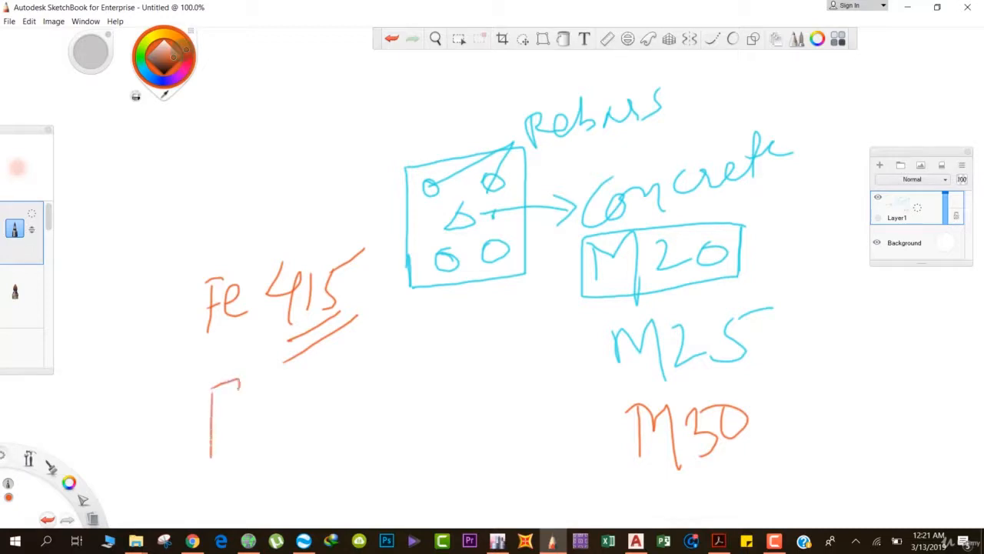
pyautogui.moveTo(205, 437); pyautogui.dragTo(240, 415)
pyautogui.moveTo(240, 421); pyautogui.dragTo(266, 436)
pyautogui.moveTo(273, 378)
pyautogui.mouseDown()
pyautogui.moveTo(271, 421)
pyautogui.moveTo(310, 400)
pyautogui.moveTo(308, 370)
pyautogui.mouseUp()
pyautogui.moveTo(332, 365); pyautogui.dragTo(329, 368)
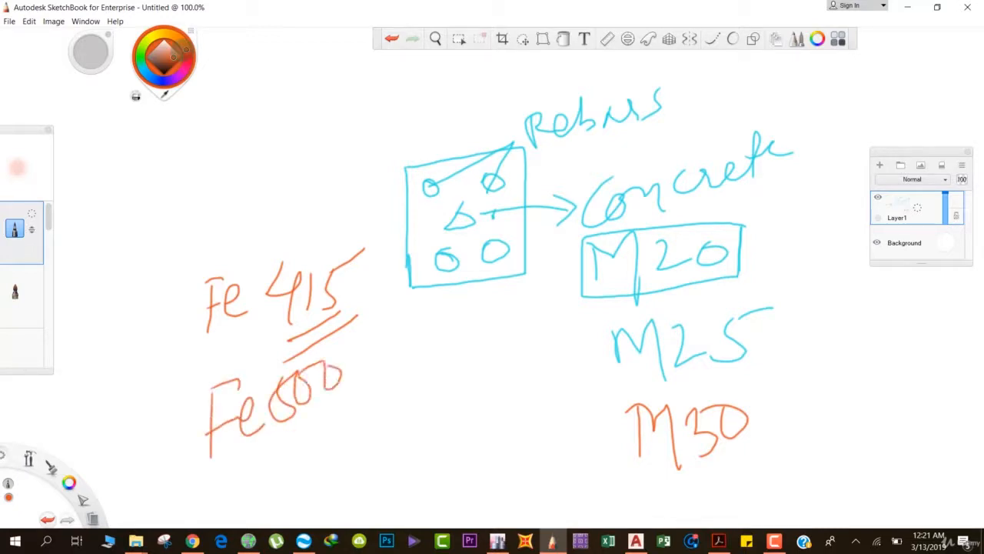
# Write the rebar grade Fe 550 below Fe500.
pyautogui.moveTo(240, 470); pyautogui.dragTo(229, 510)
pyautogui.moveTo(230, 465); pyautogui.dragTo(257, 448)
pyautogui.moveTo(230, 488); pyautogui.dragTo(263, 469)
pyautogui.moveTo(268, 470)
pyautogui.mouseDown()
pyautogui.moveTo(281, 487)
pyautogui.moveTo(294, 481)
pyautogui.mouseUp()
pyautogui.moveTo(323, 409)
pyautogui.mouseDown()
pyautogui.moveTo(349, 441)
pyautogui.moveTo(329, 456)
pyautogui.mouseUp()
pyautogui.moveTo(338, 408)
pyautogui.mouseDown()
pyautogui.moveTo(357, 394)
pyautogui.moveTo(372, 438)
pyautogui.mouseUp()
pyautogui.moveTo(361, 384)
pyautogui.mouseDown()
pyautogui.moveTo(384, 377)
pyautogui.moveTo(384, 437)
pyautogui.moveTo(373, 378)
pyautogui.mouseUp()
# Mark up the rebar grades with a box around Fe 415, an arrow to Fe500 and two underlines below Fe 550.
pyautogui.moveTo(174, 366)
pyautogui.mouseDown()
pyautogui.moveTo(365, 327)
pyautogui.moveTo(229, 257)
pyautogui.moveTo(162, 339)
pyautogui.mouseUp()
pyautogui.moveTo(123, 413)
pyautogui.mouseDown()
pyautogui.moveTo(178, 410)
pyautogui.moveTo(154, 456)
pyautogui.mouseUp()
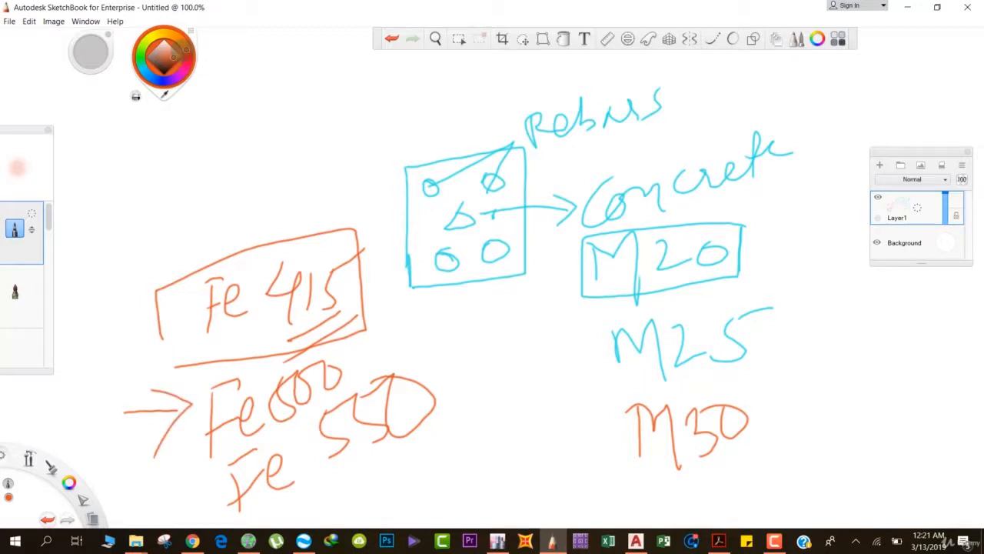
pyautogui.moveTo(315, 492); pyautogui.dragTo(423, 432)
pyautogui.moveTo(316, 511); pyautogui.dragTo(416, 452)
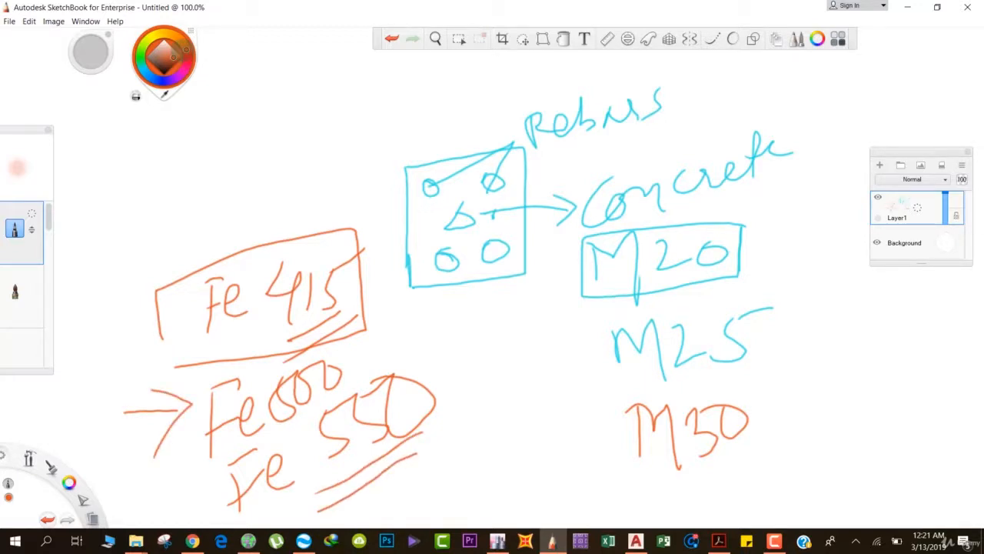
# Switch to ETABS and open the material property definitions.
pyautogui.click(736, 18)
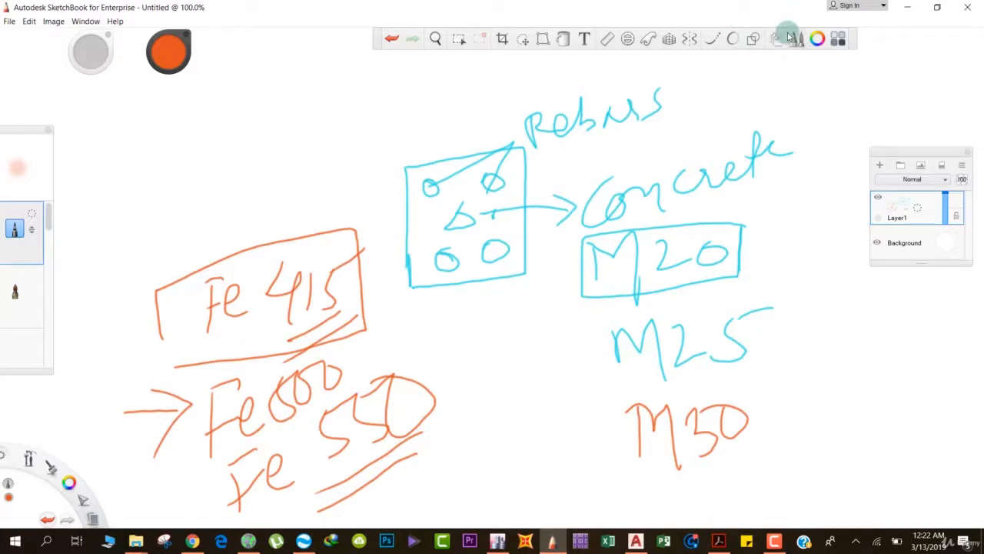
pyautogui.click(905, 6)
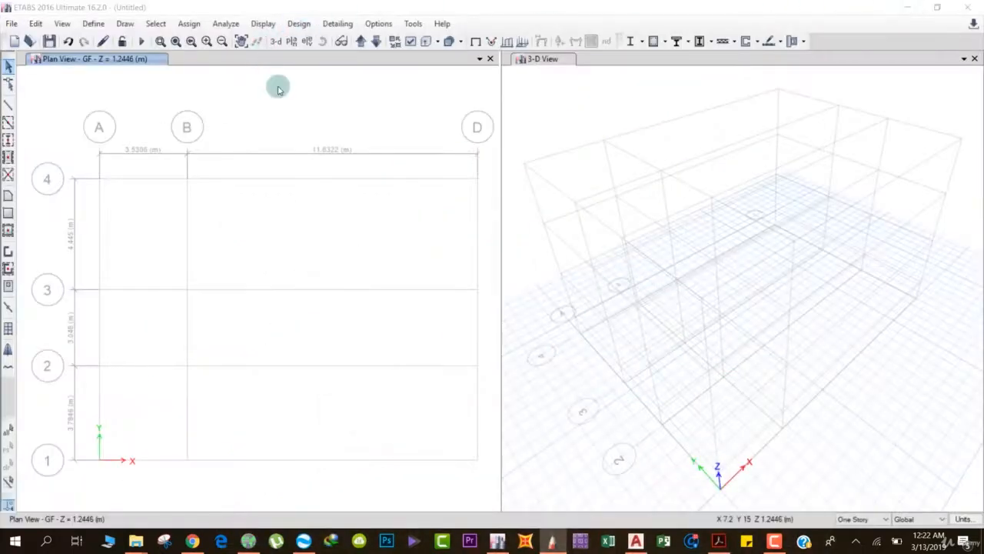
pyautogui.click(90, 24)
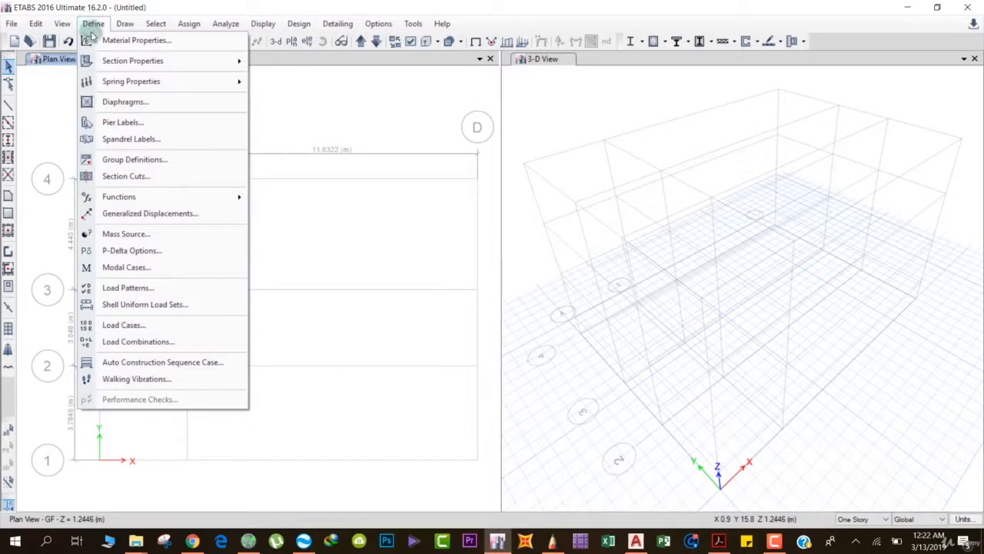
pyautogui.click(96, 43)
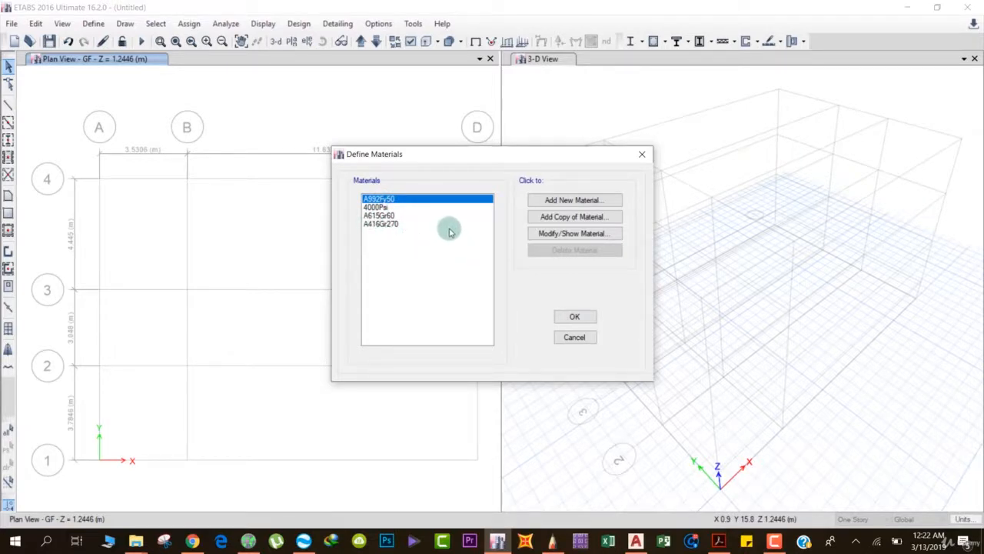
# Add a new concrete material for region India, Indian standard, grade M20, and accept its default property data.
pyautogui.click(545, 201)
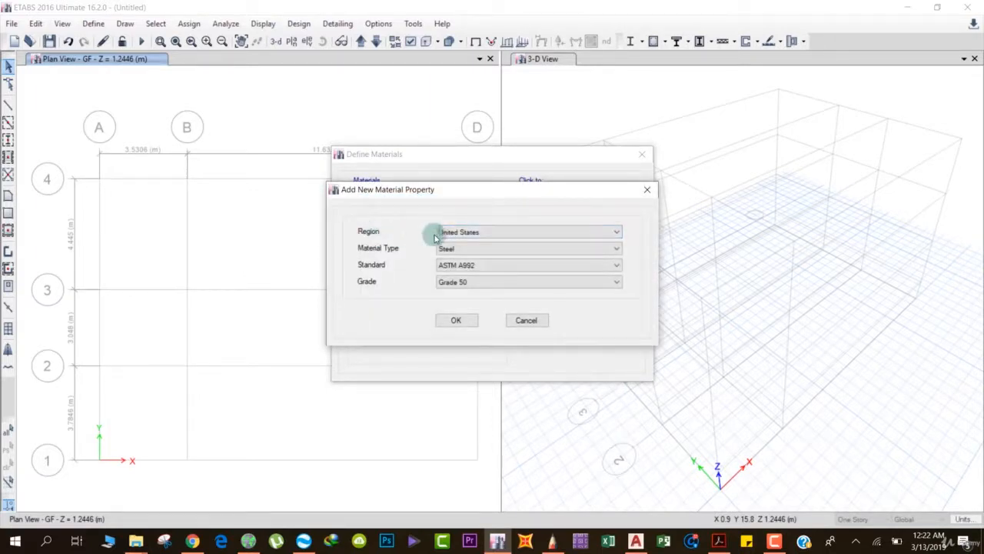
pyautogui.click(461, 233)
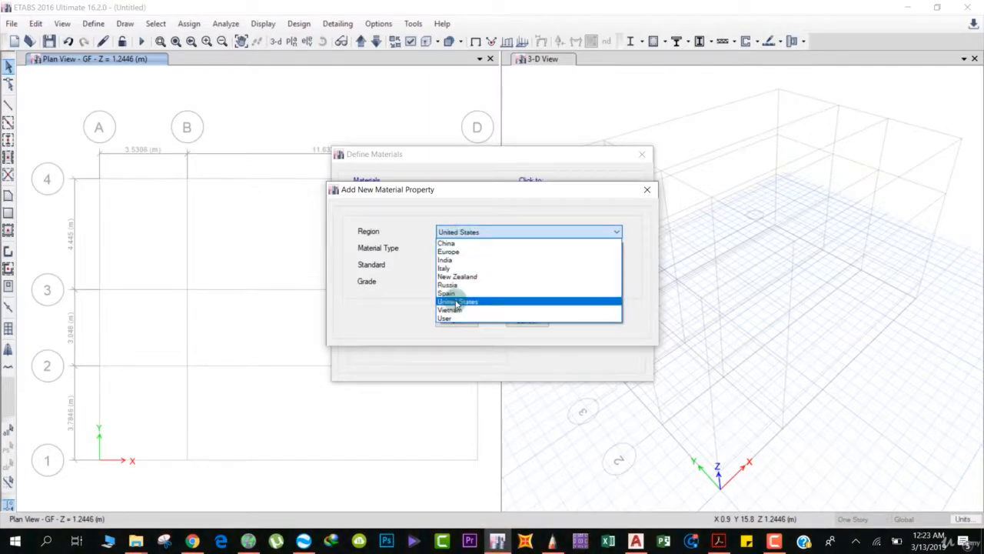
pyautogui.click(443, 261)
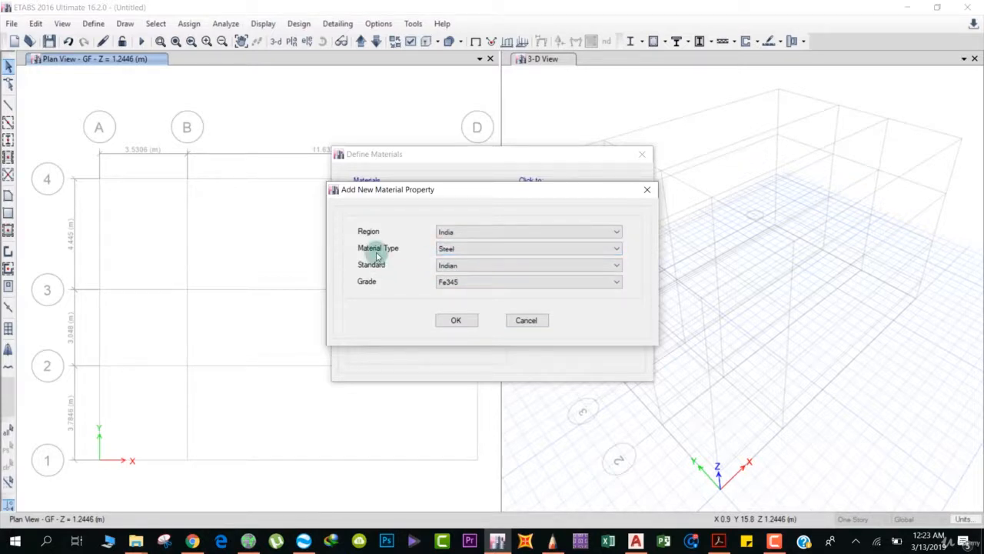
pyautogui.click(465, 249)
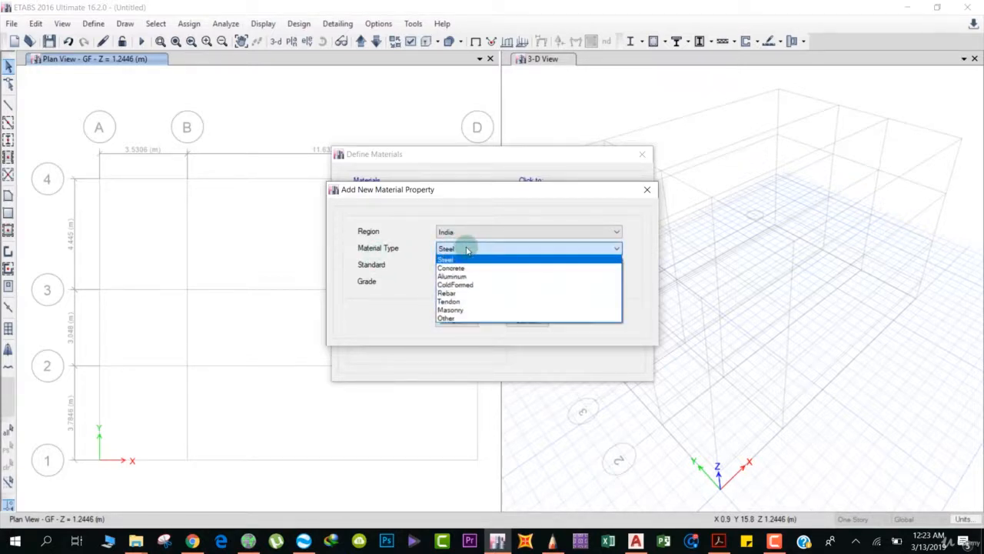
pyautogui.click(460, 268)
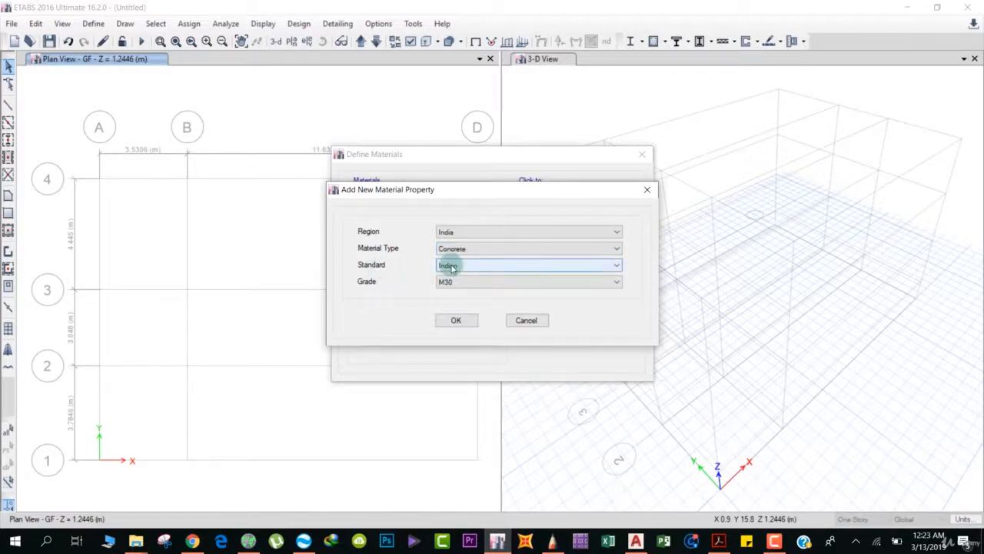
pyautogui.click(461, 281)
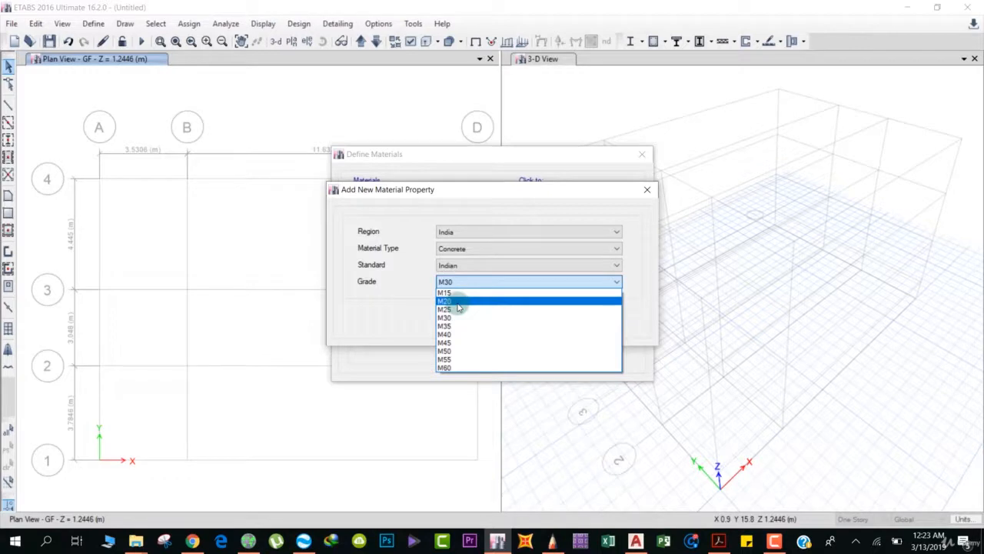
pyautogui.click(458, 301)
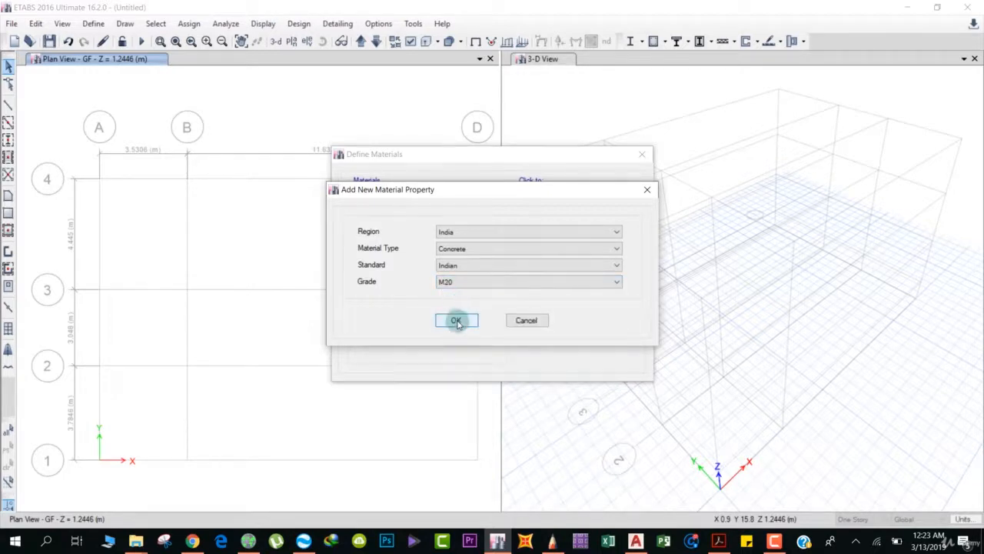
pyautogui.click(456, 320)
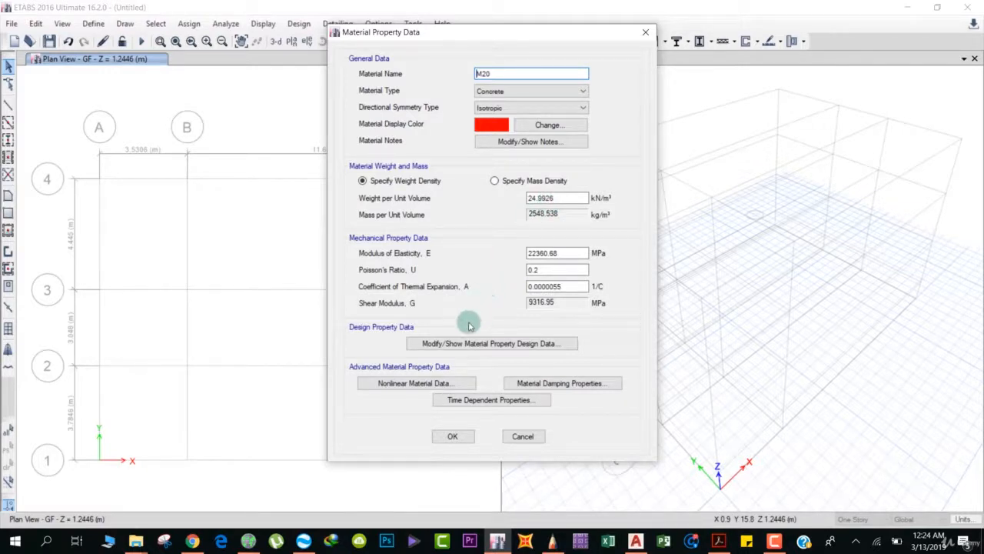
pyautogui.click(453, 435)
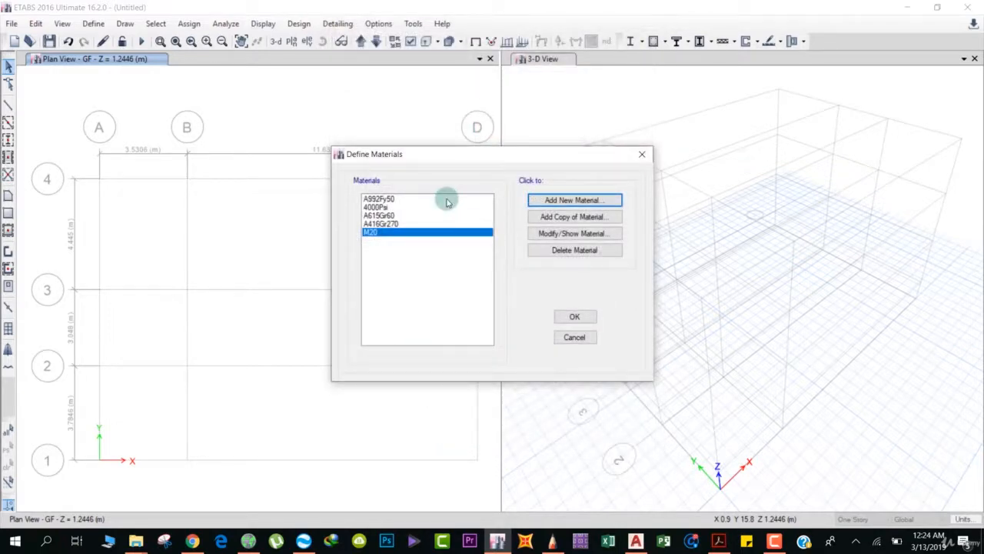
# Add a new rebar material for region India, Indian standard, with grade HYSD Grade 500.
pyautogui.click(560, 200)
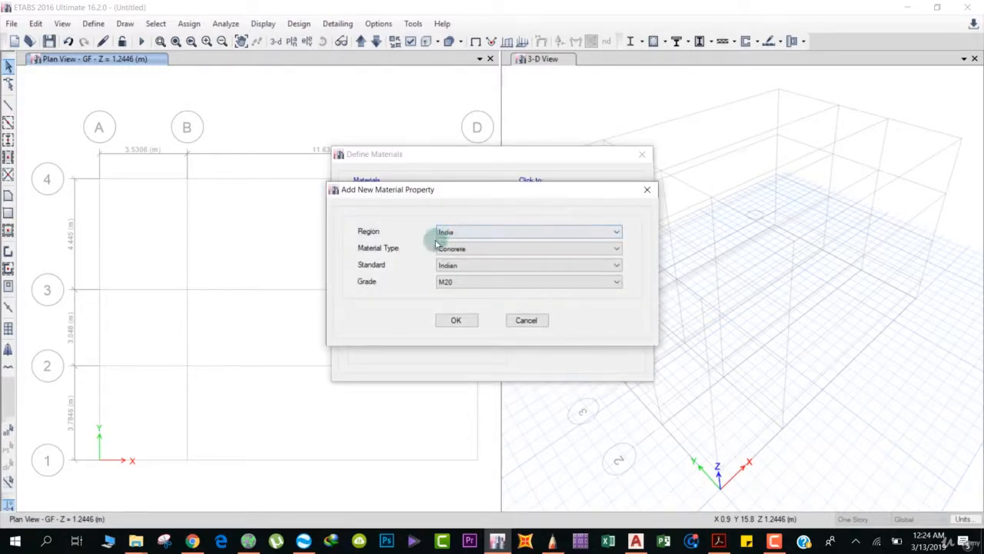
pyautogui.click(459, 249)
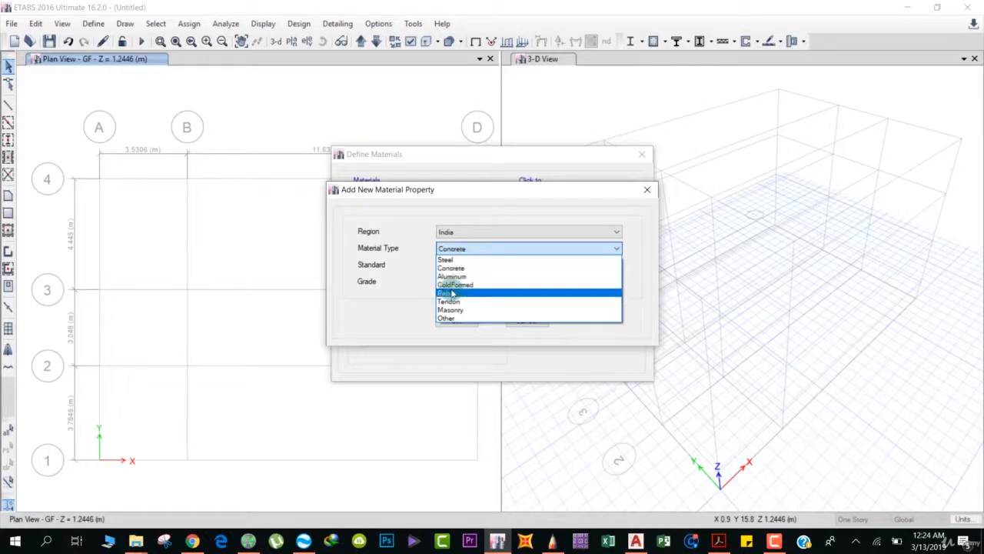
pyautogui.click(452, 294)
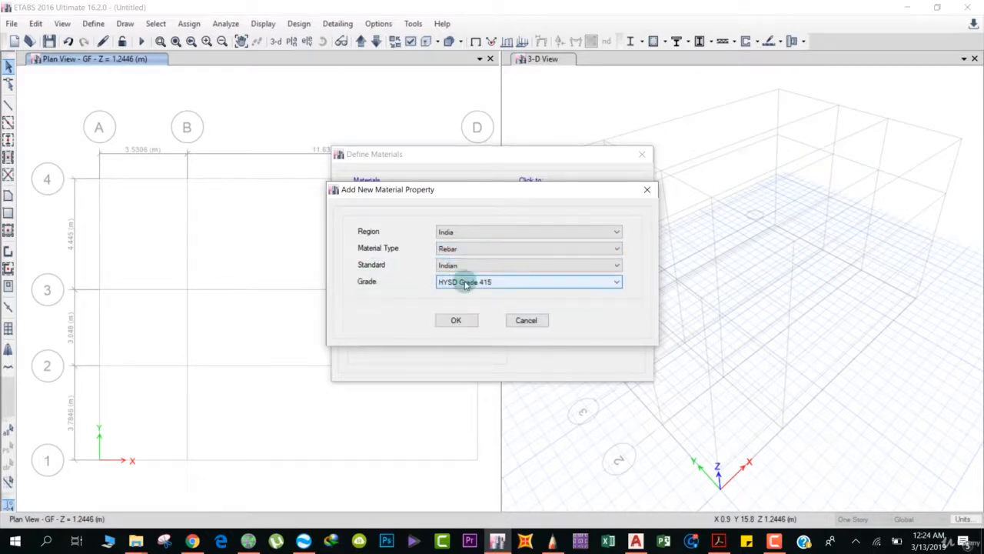
pyautogui.click(465, 284)
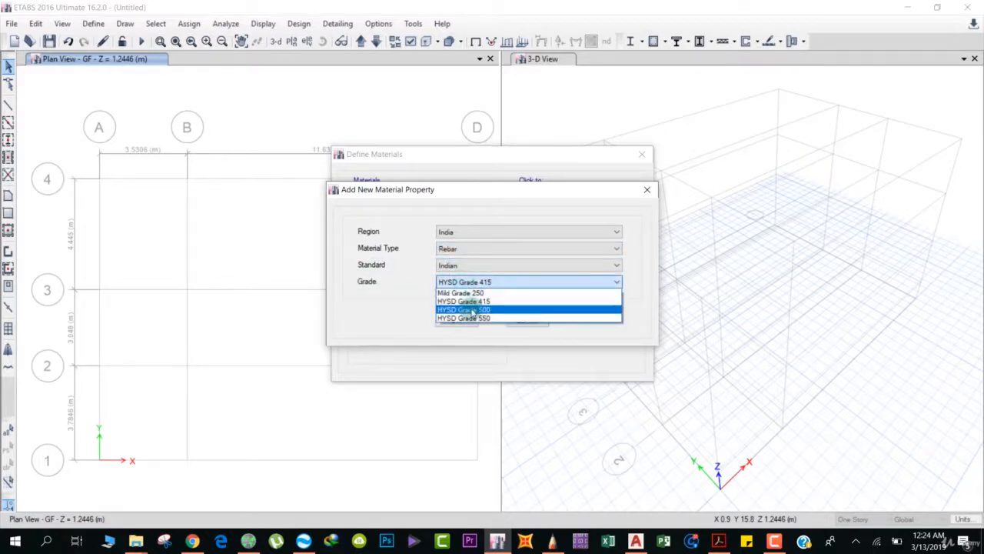
pyautogui.click(472, 310)
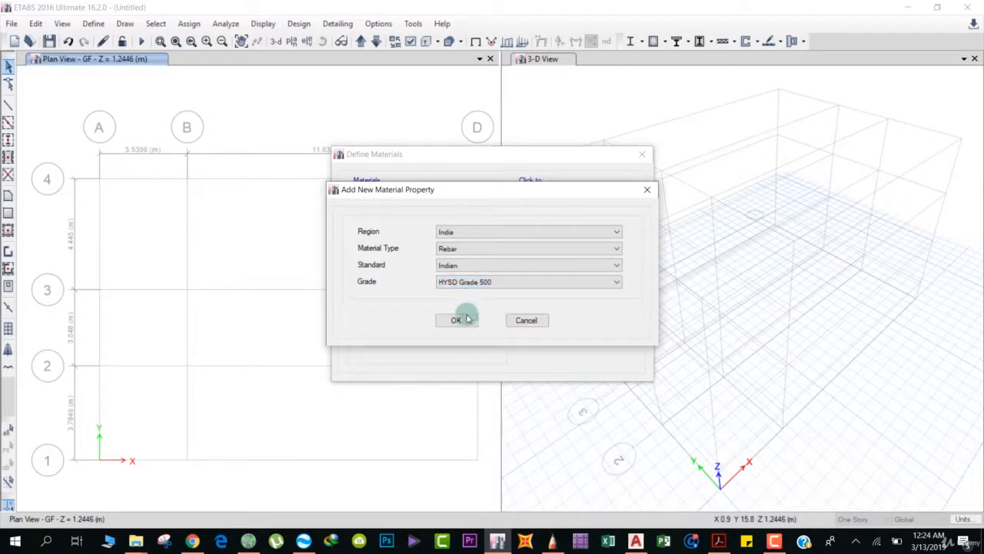
pyautogui.click(457, 320)
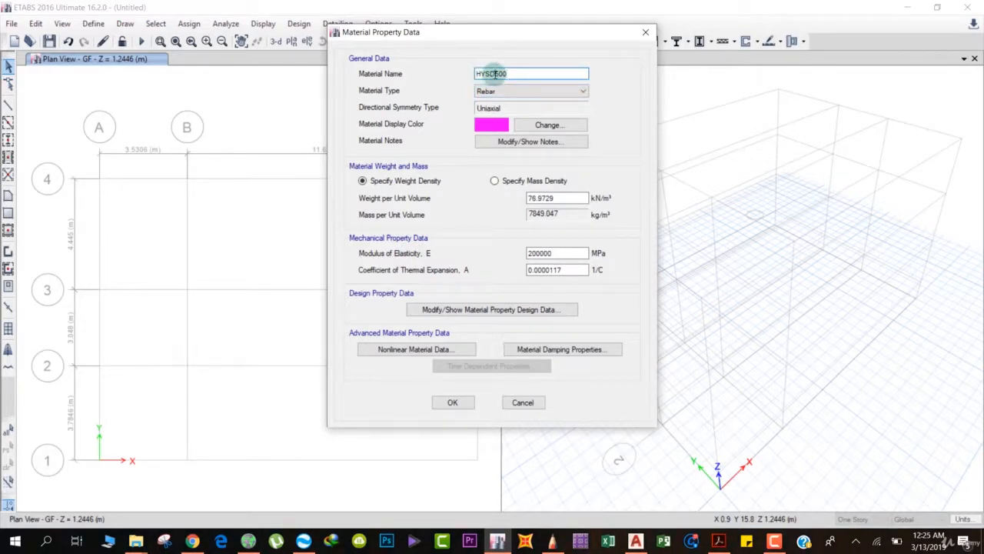
# Rename the rebar material Fe500 and set its weight per unit volume to 78.5 kN/m³.
pyautogui.moveTo(491, 74); pyautogui.dragTo(447, 75)
pyautogui.write('Fe')
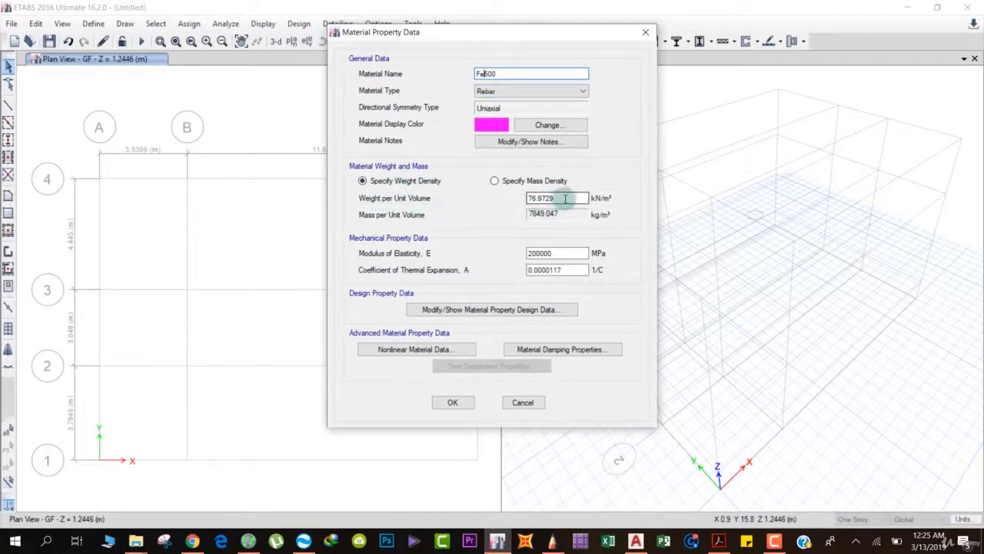
pyautogui.moveTo(565, 199); pyautogui.dragTo(499, 199)
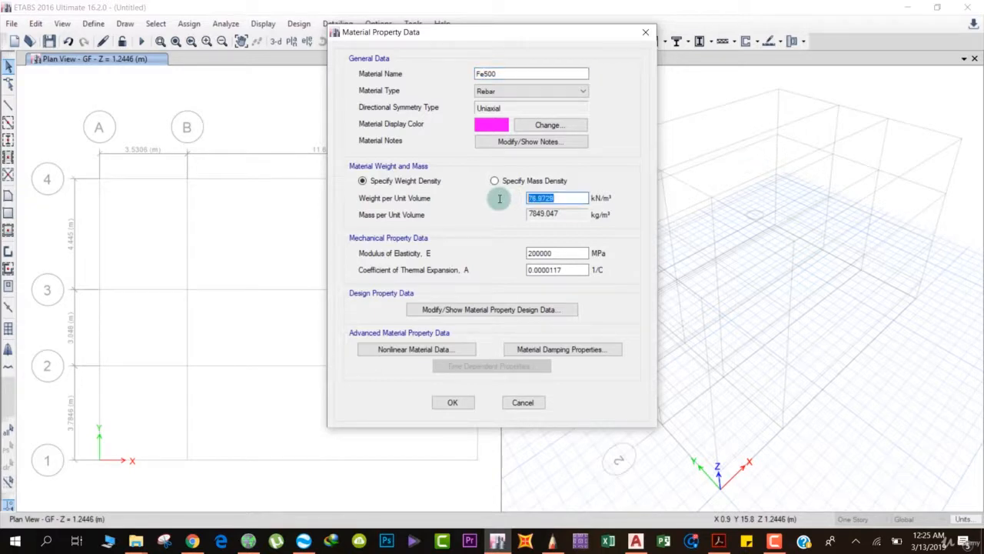
pyautogui.write('78.5')
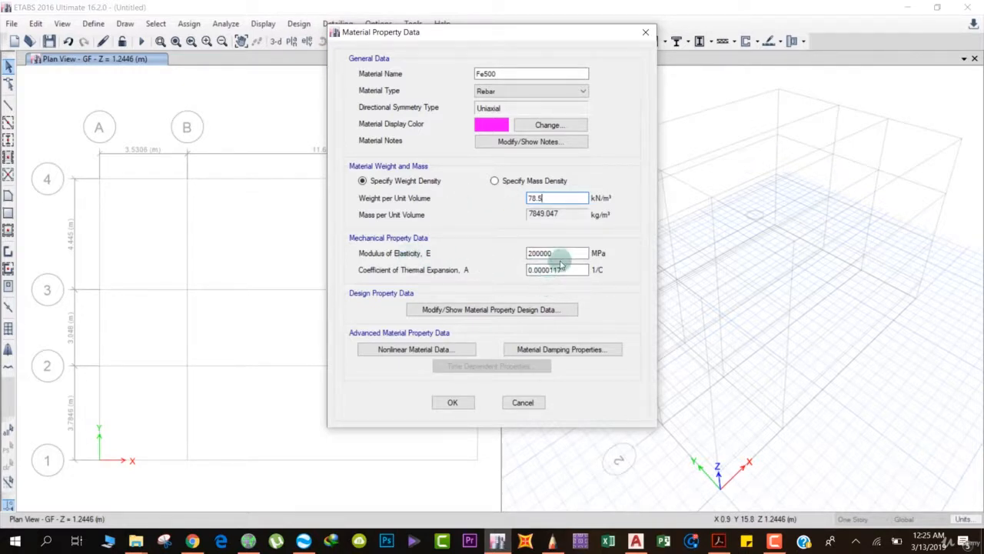
pyautogui.click(452, 402)
# Select M20 in the materials list and accept the material definitions.
pyautogui.click(377, 216)
pyautogui.click(371, 232)
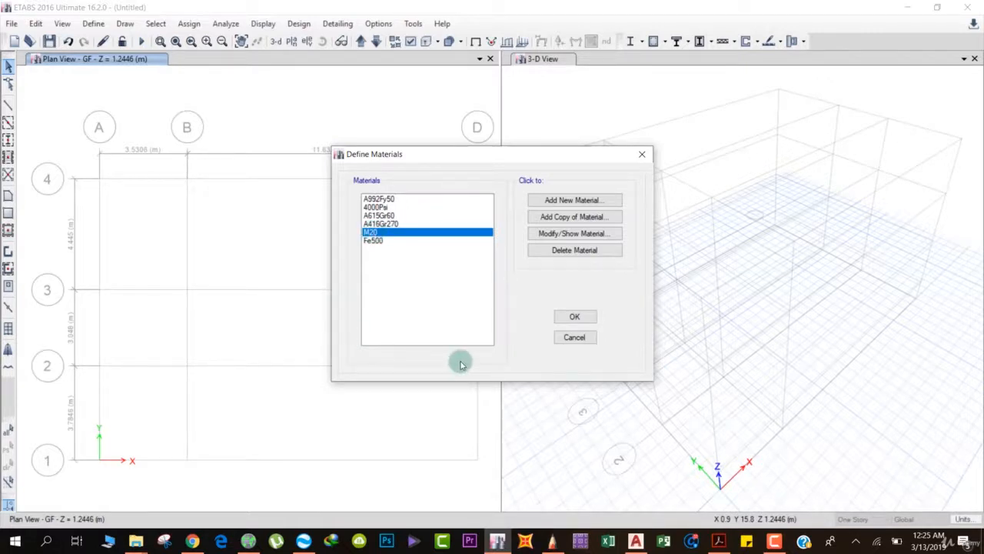
pyautogui.click(575, 316)
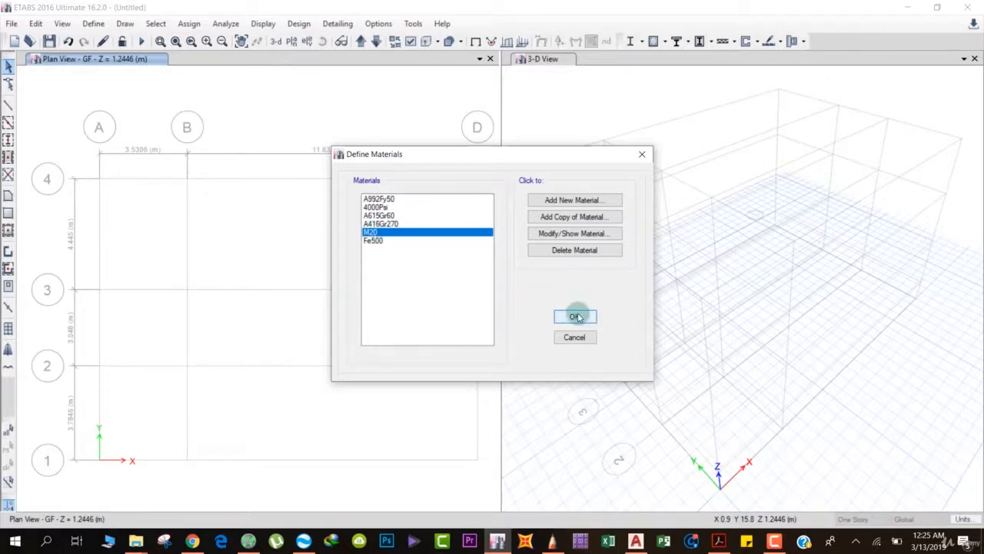